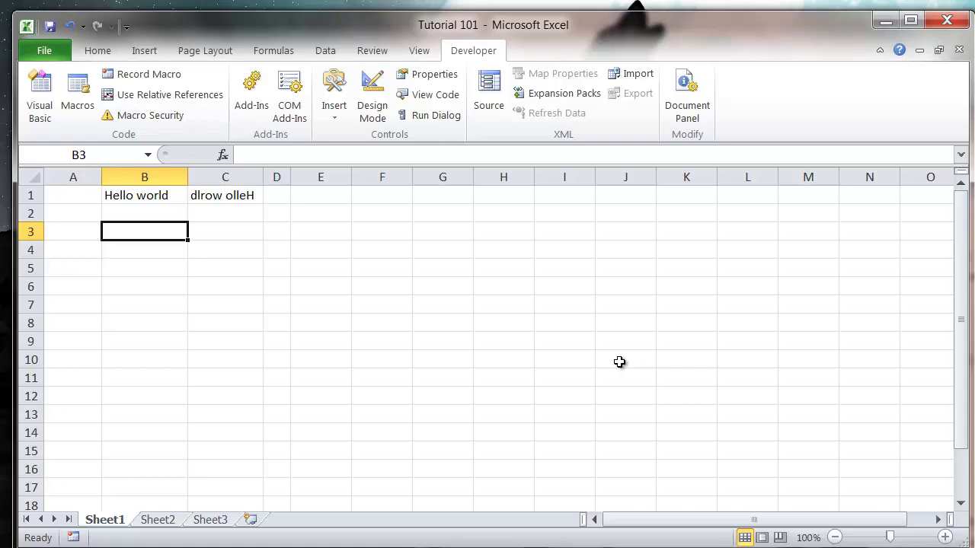
Review the Add-Ins list, close it unchanged, and check cells C2, B2 and B4
click(252, 95)
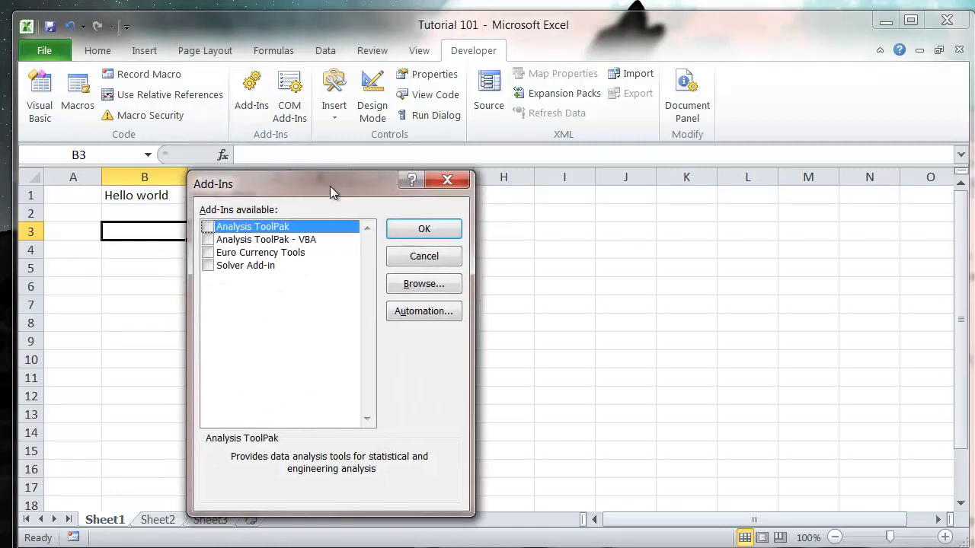
drag(330, 186, 255, 135)
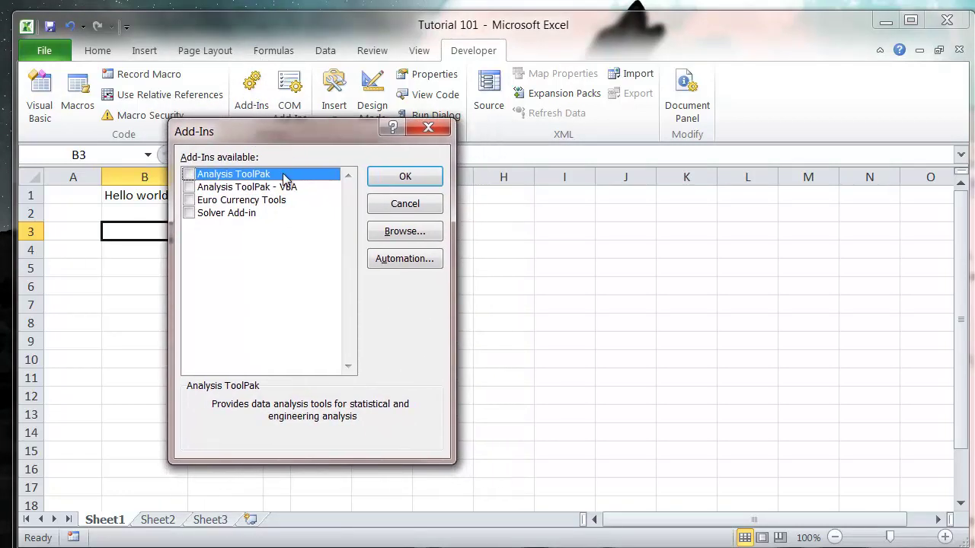
drag(306, 132, 307, 146)
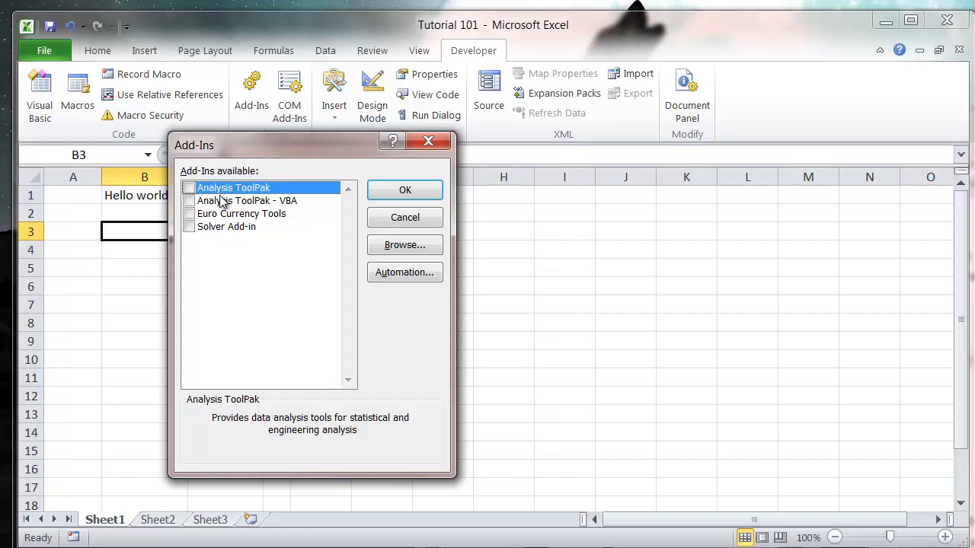
drag(266, 153, 563, 173)
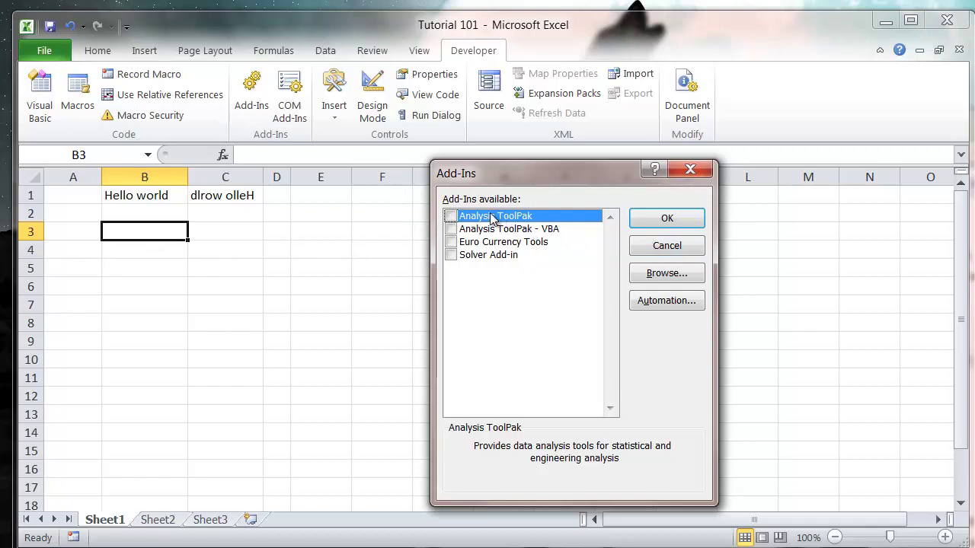
click(670, 242)
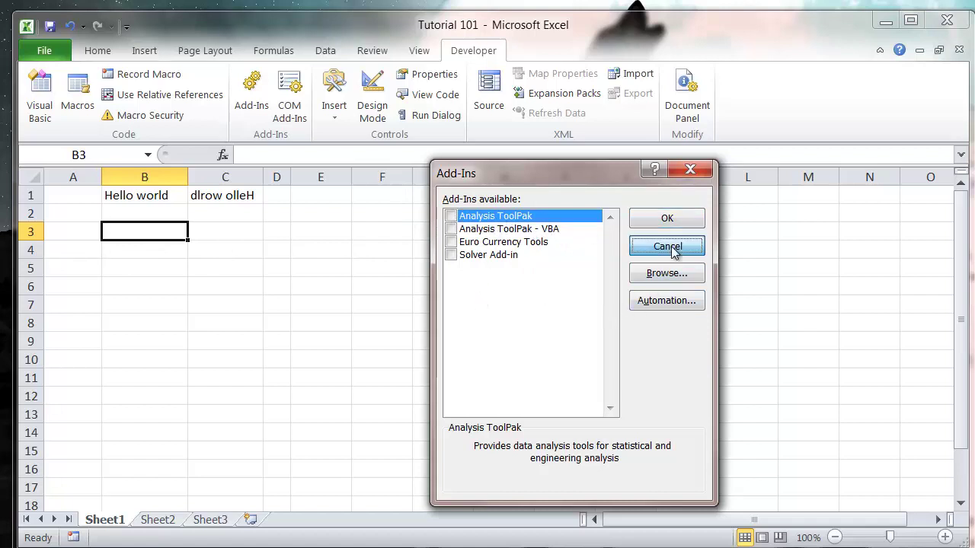
click(193, 214)
click(168, 223)
click(163, 248)
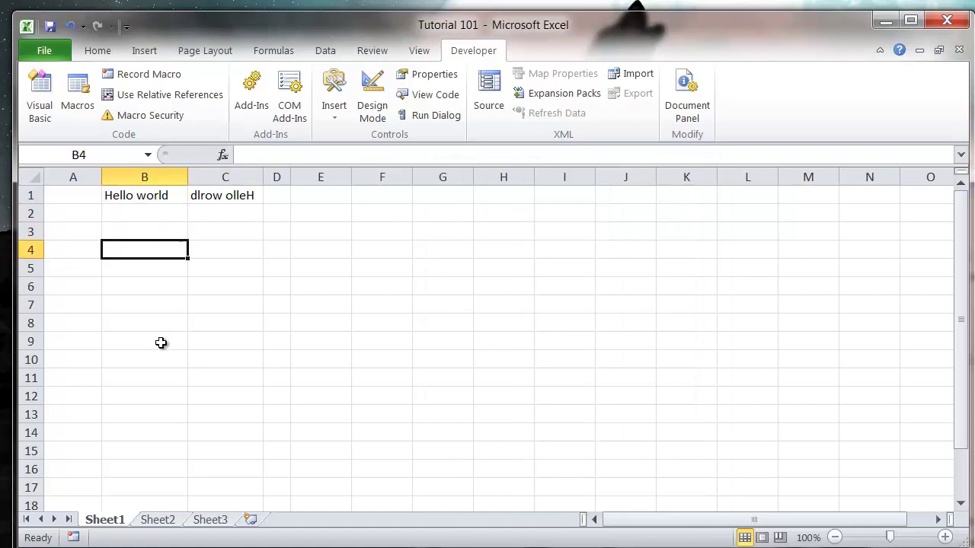
Inspect the Reverse function code in Module1 of the Visual Basic editor
click(38, 96)
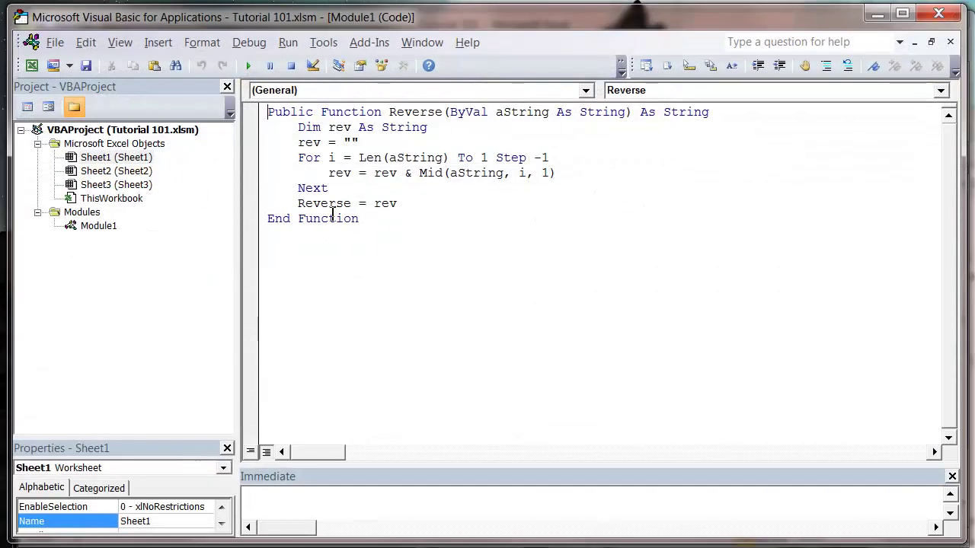
click(438, 191)
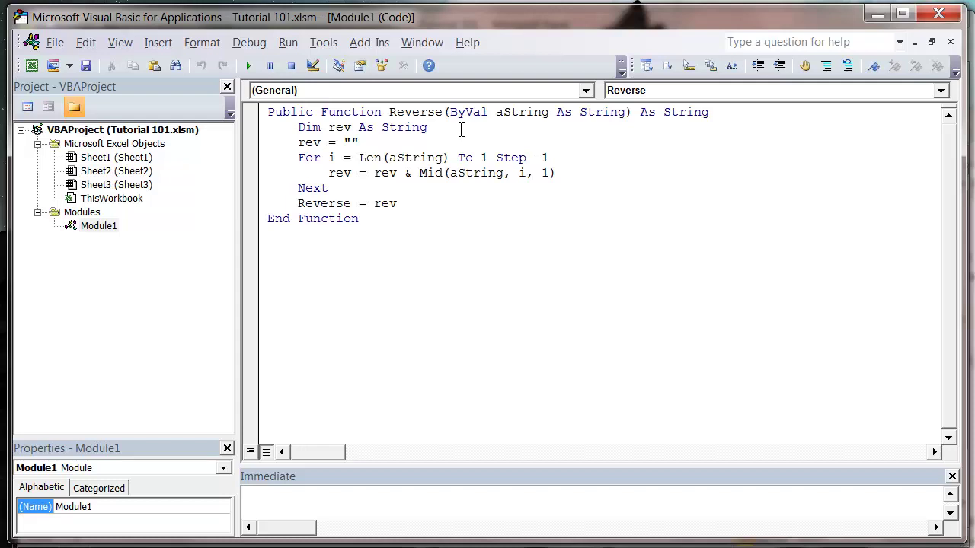
drag(368, 220, 266, 111)
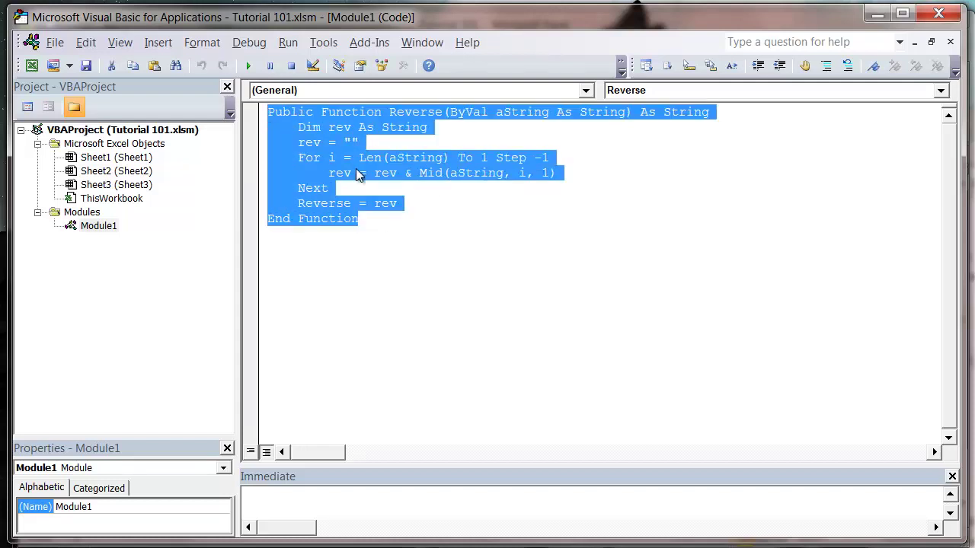
click(396, 220)
click(390, 267)
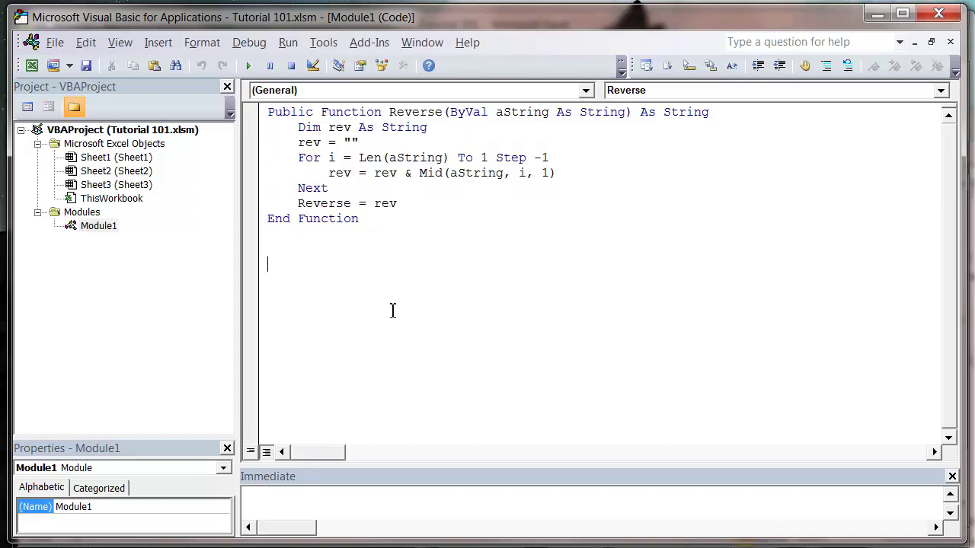
drag(451, 270, 298, 251)
click(300, 248)
click(431, 208)
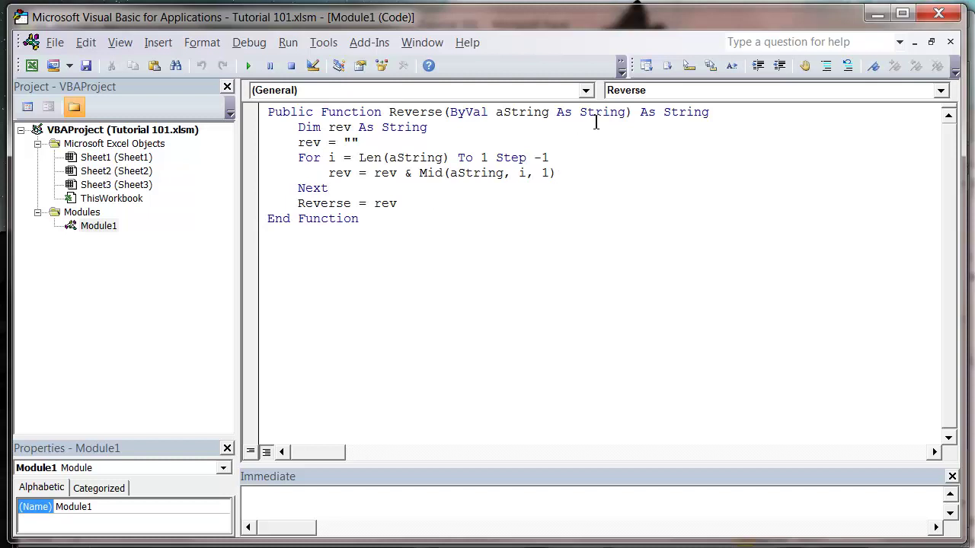
Minimize the editor, check cells B2–C3, and go to the File menu
click(878, 16)
click(200, 234)
click(154, 225)
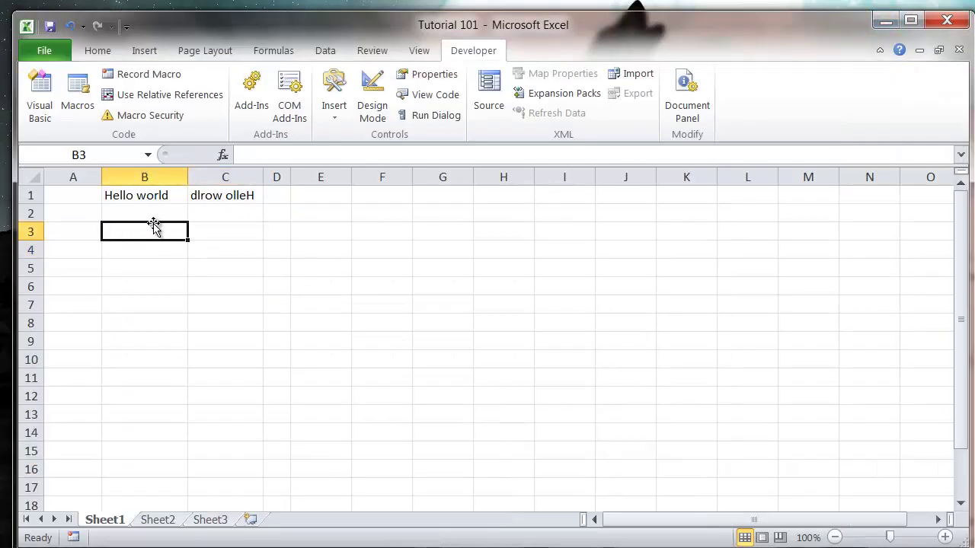
click(158, 214)
click(158, 230)
click(43, 50)
Start Save As and change the file type to Excel Add-In, keeping the name Tutorial 101
click(80, 103)
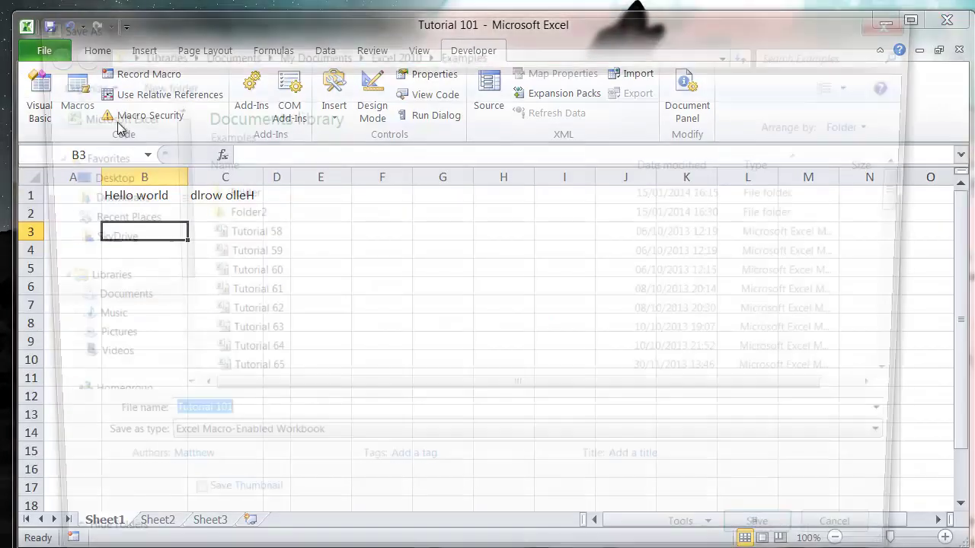
drag(497, 30, 517, 0)
drag(948, 366, 920, 263)
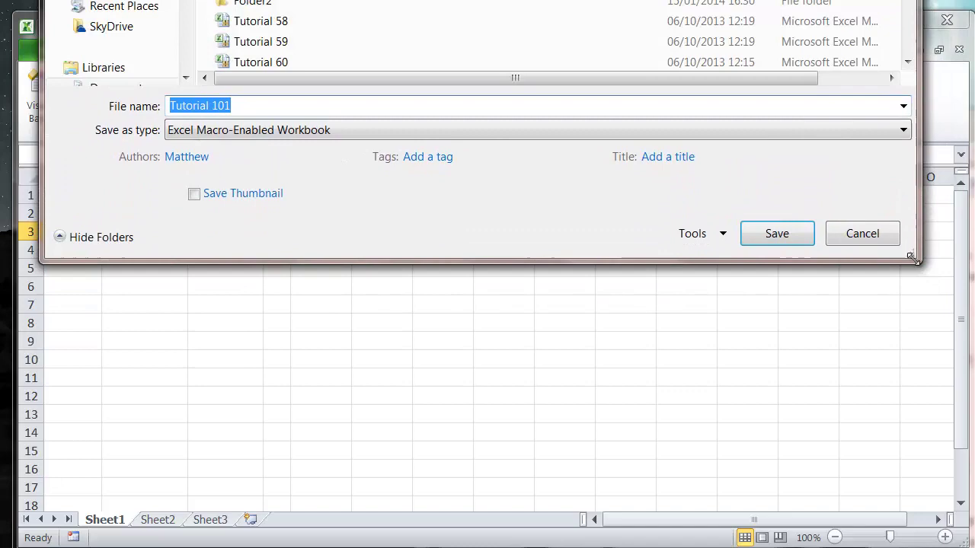
click(902, 130)
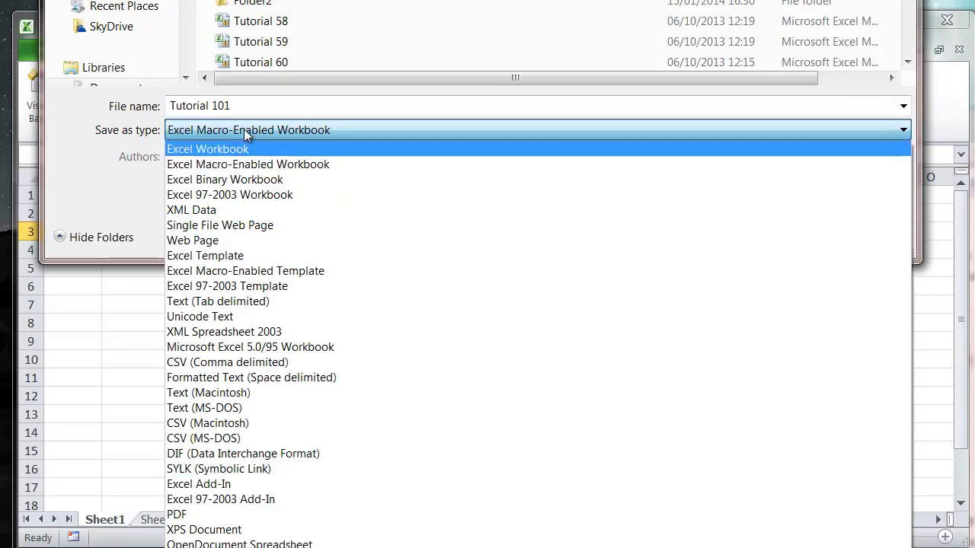
click(221, 484)
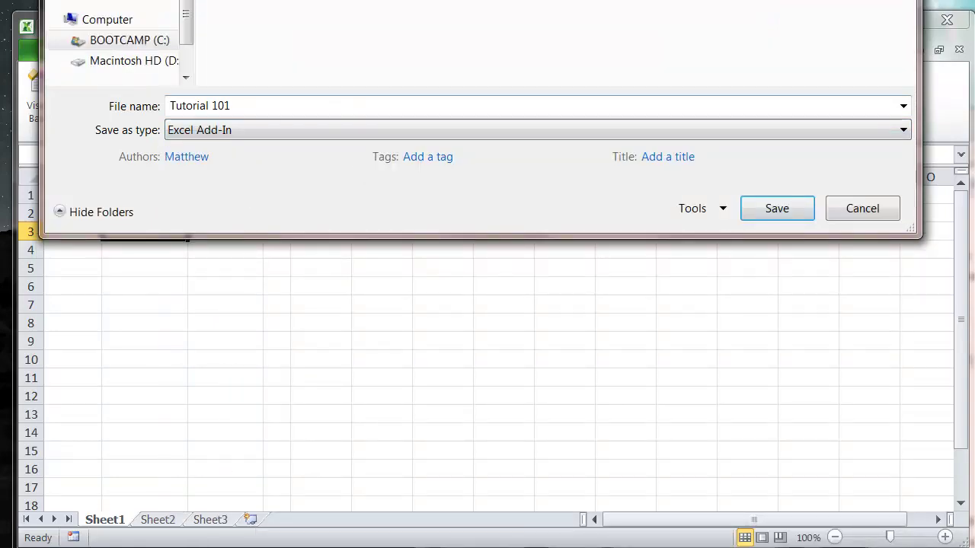
Save the add-in as Reverse_Add_In in the Excel 2010 > Examples folder
drag(358, 0, 362, 64)
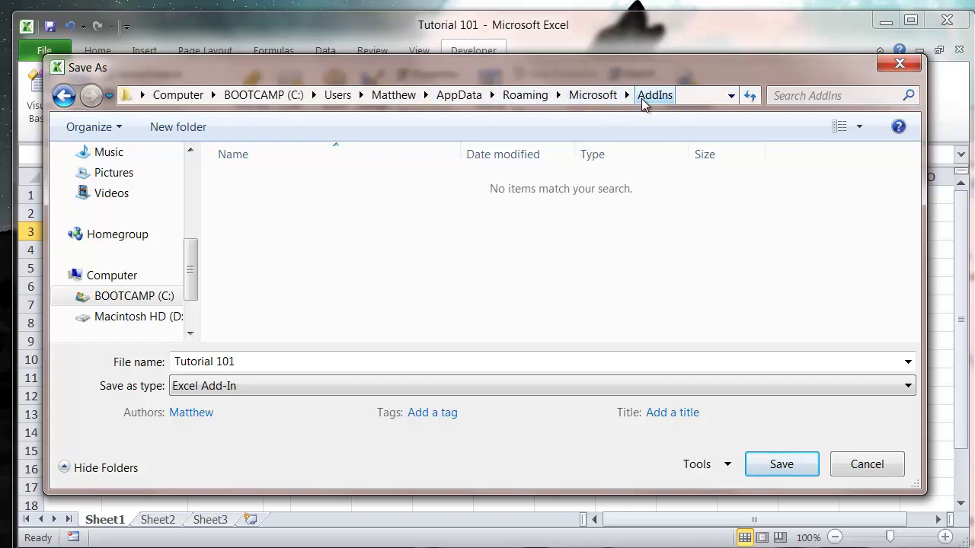
drag(188, 261, 202, 194)
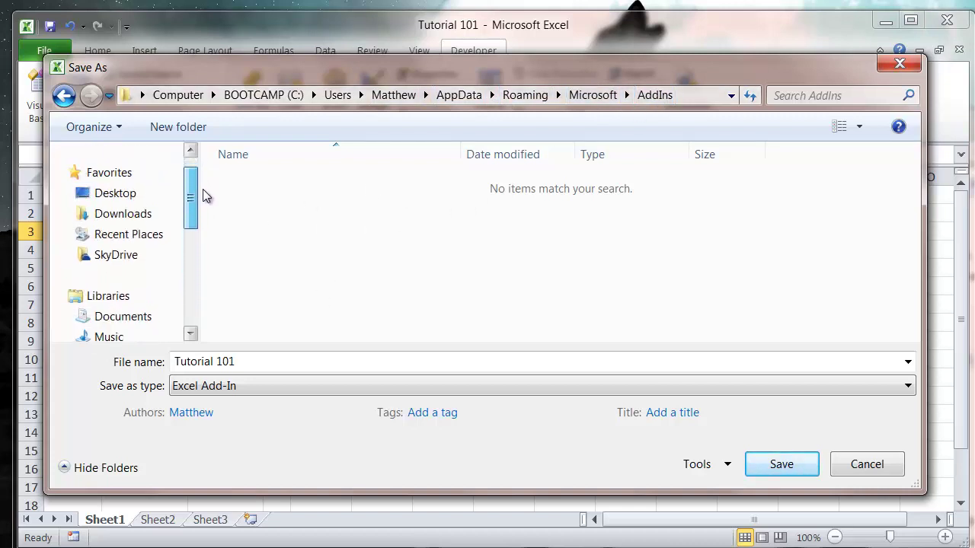
click(145, 193)
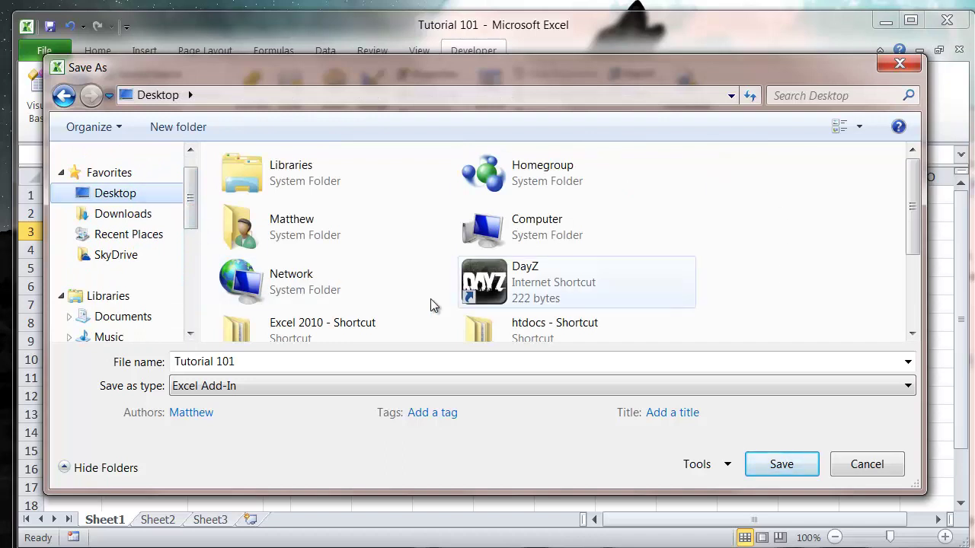
double_click(367, 328)
double_click(337, 235)
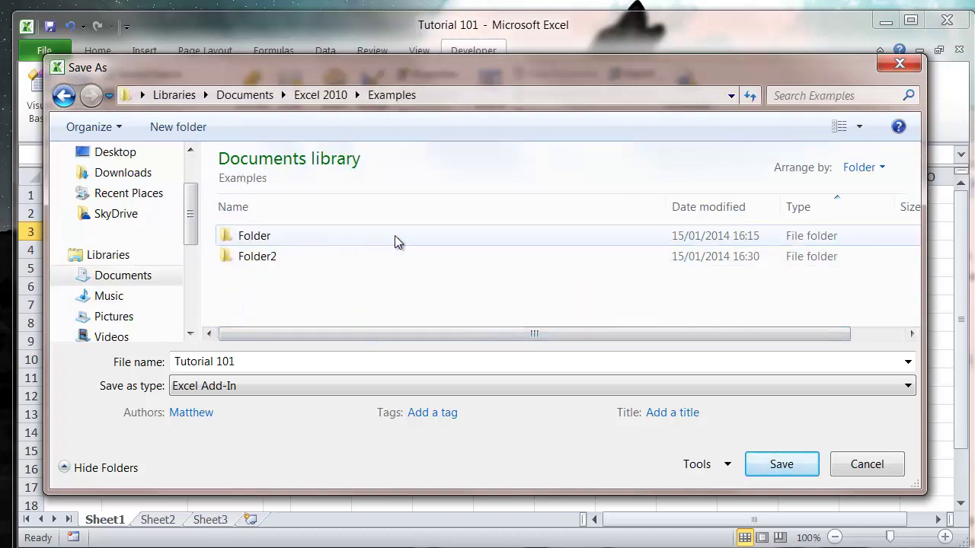
click(264, 364)
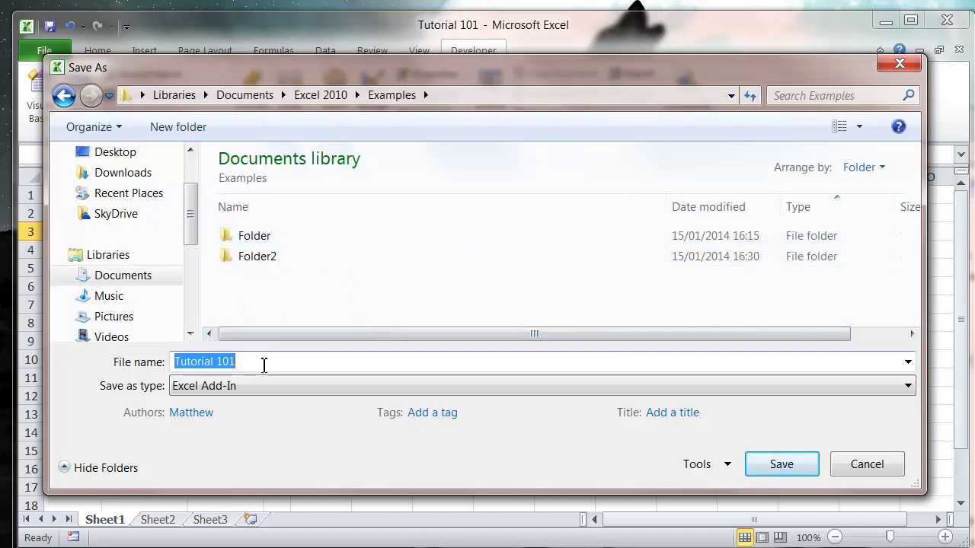
text(Reverse_)
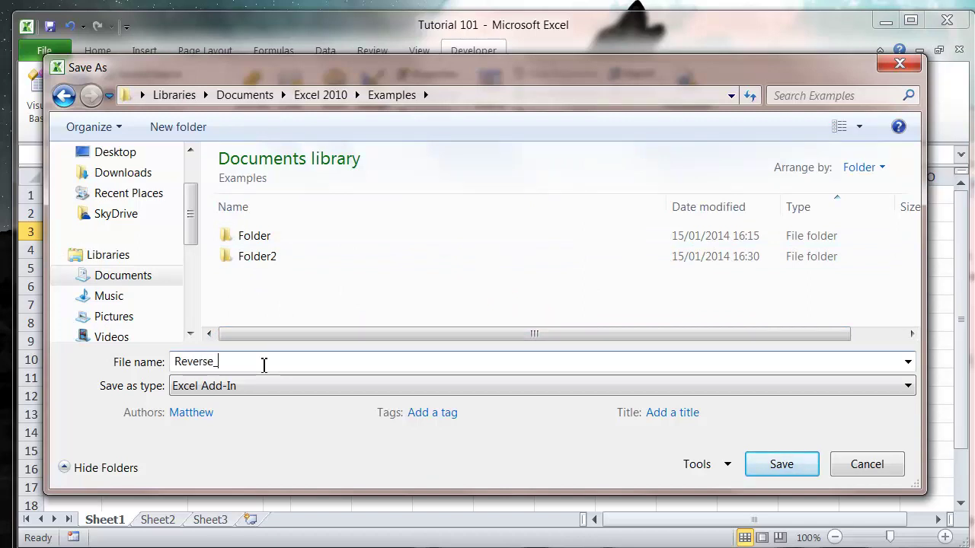
text(Add_O)
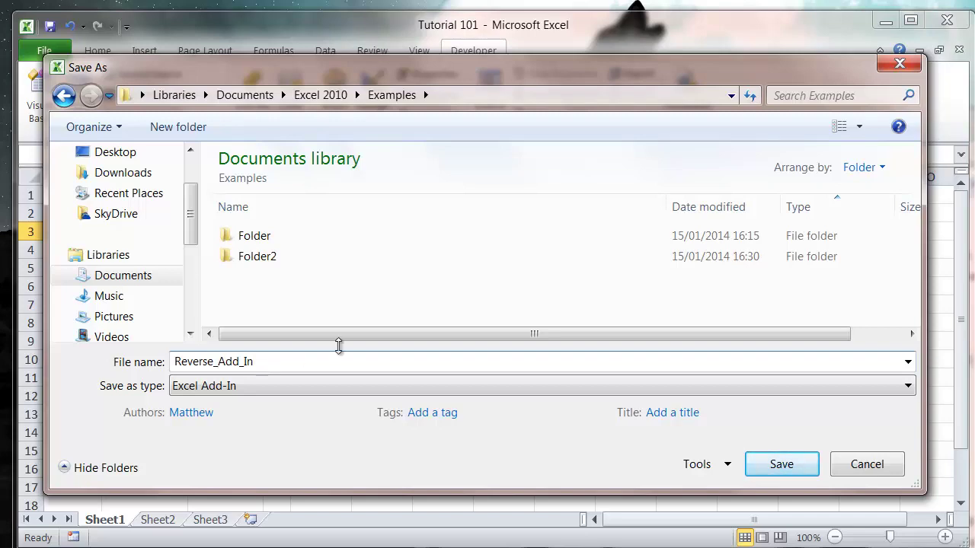
click(784, 463)
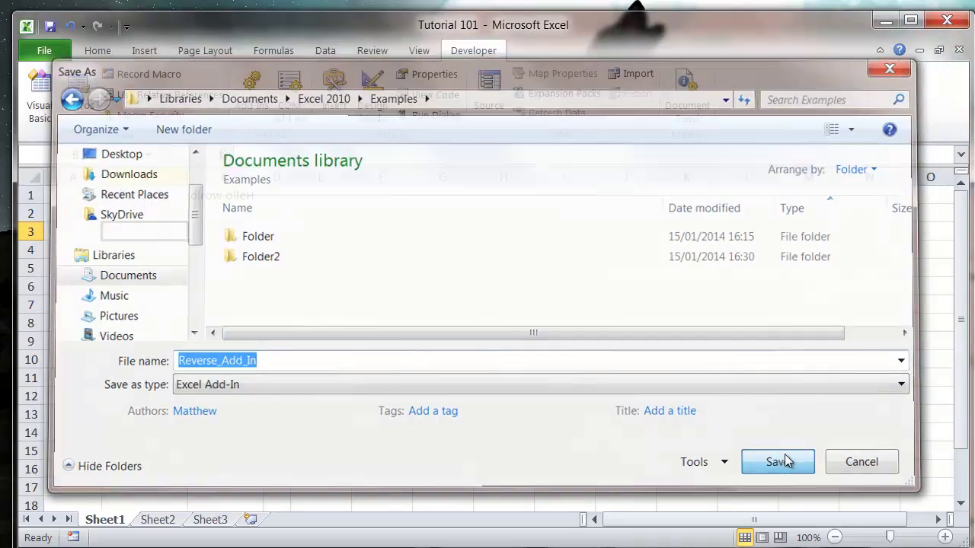
Accept the privacy warning and check cells E4, D2, C3 and B3 on the sheet
click(743, 382)
click(743, 379)
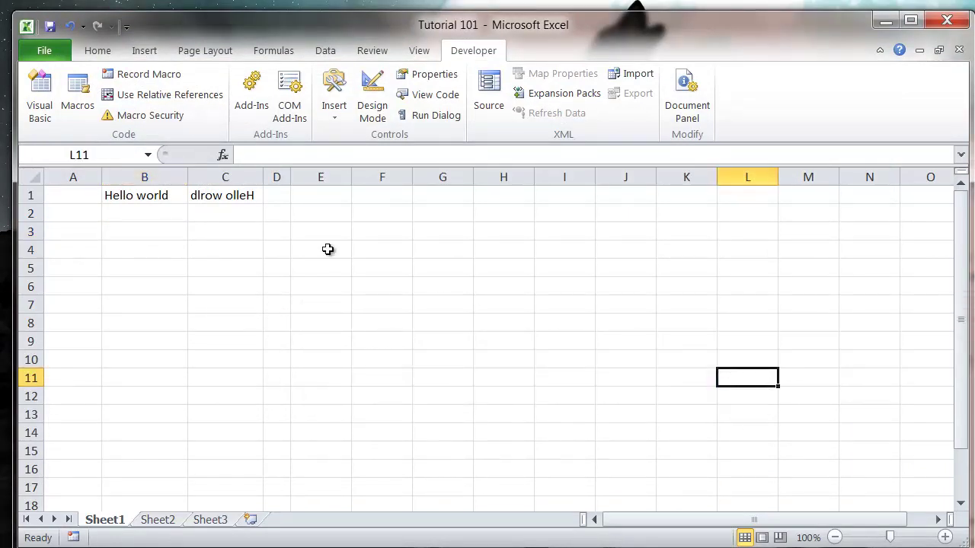
click(324, 250)
click(276, 215)
click(225, 232)
click(159, 231)
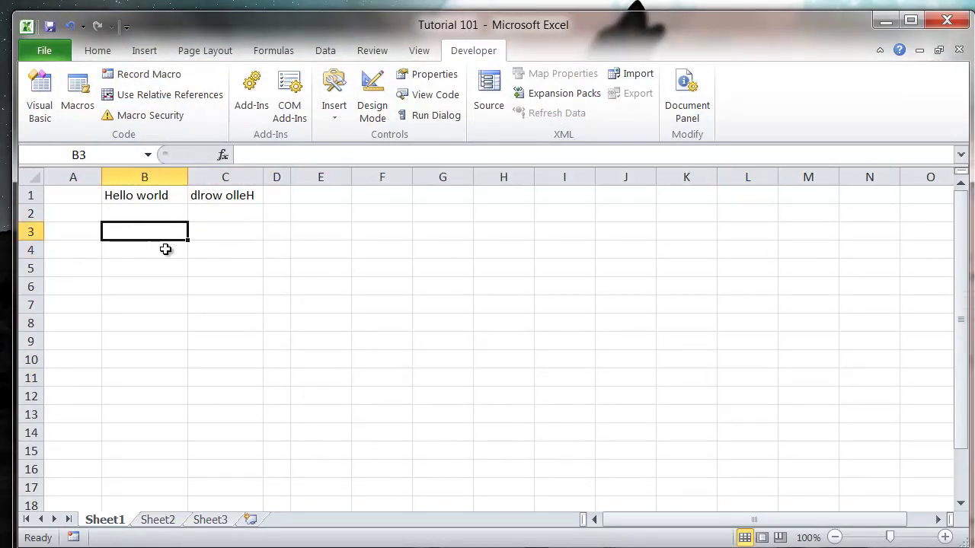
Open the Add-Ins dialog and browse for an add-in file starting from the Desktop
click(251, 90)
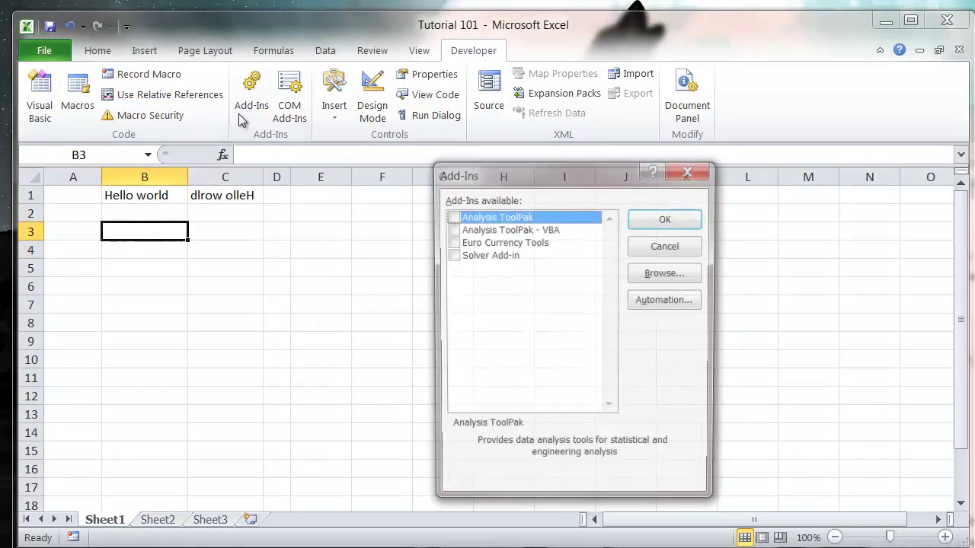
drag(617, 174, 548, 172)
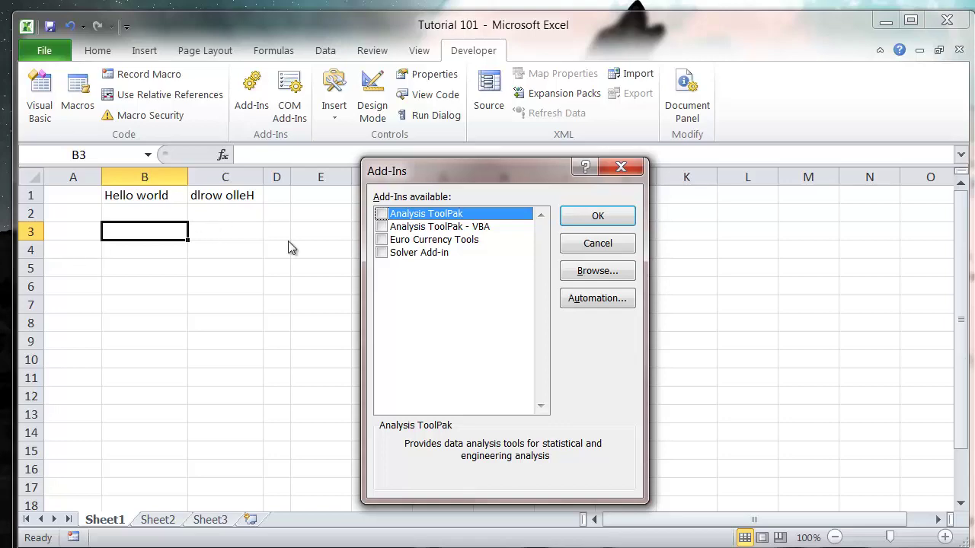
click(588, 276)
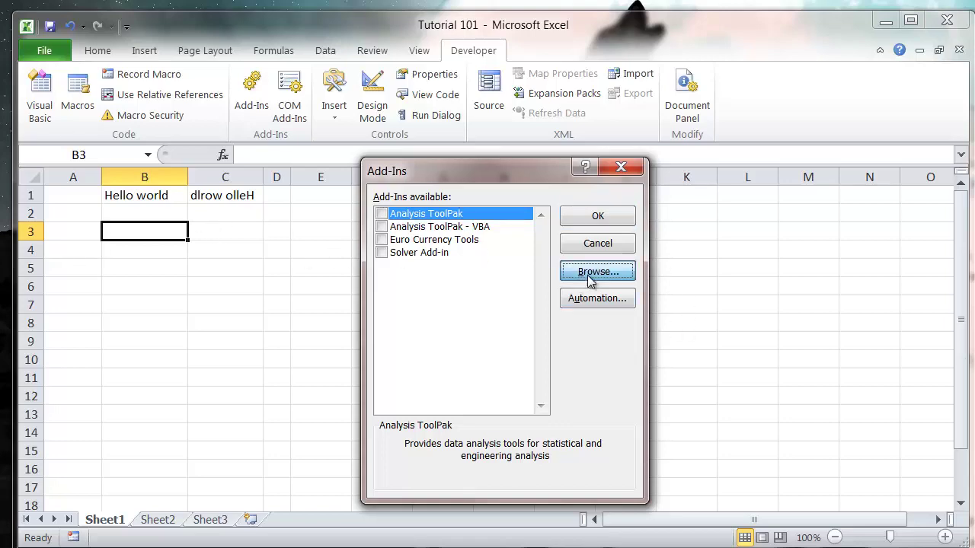
drag(581, 201, 384, 24)
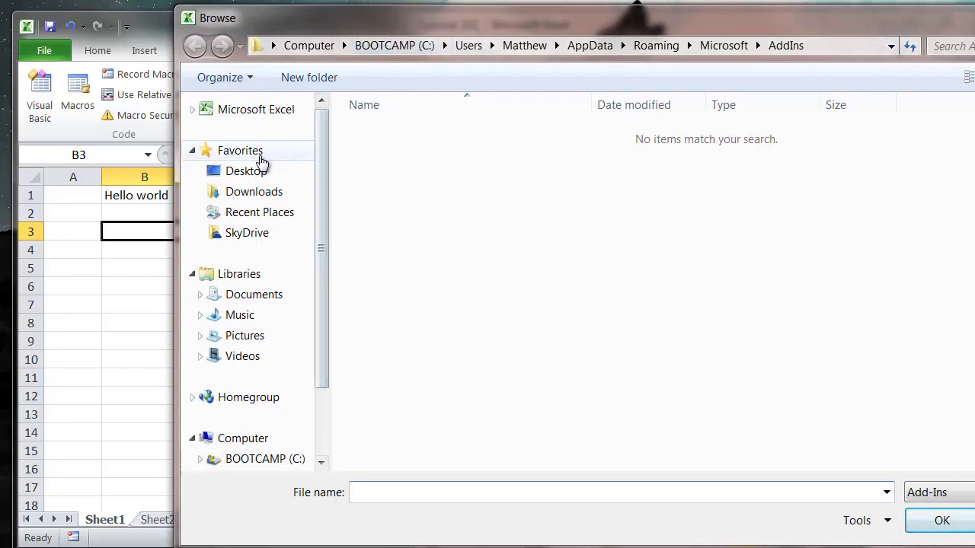
click(262, 153)
click(259, 170)
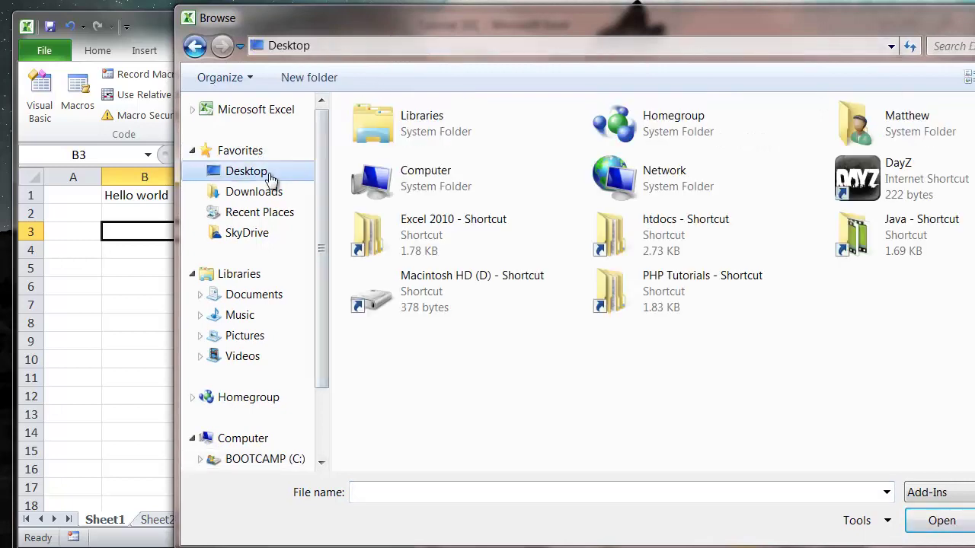
Pick Reverse_Add_In from Excel 2010 > Examples and confirm it so it loads checked
click(504, 245)
double_click(419, 228)
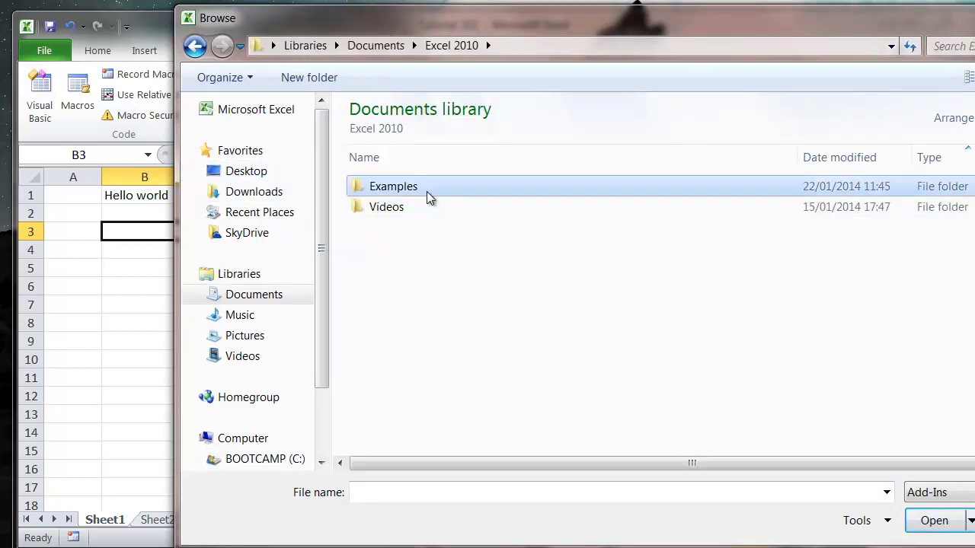
double_click(426, 191)
click(413, 231)
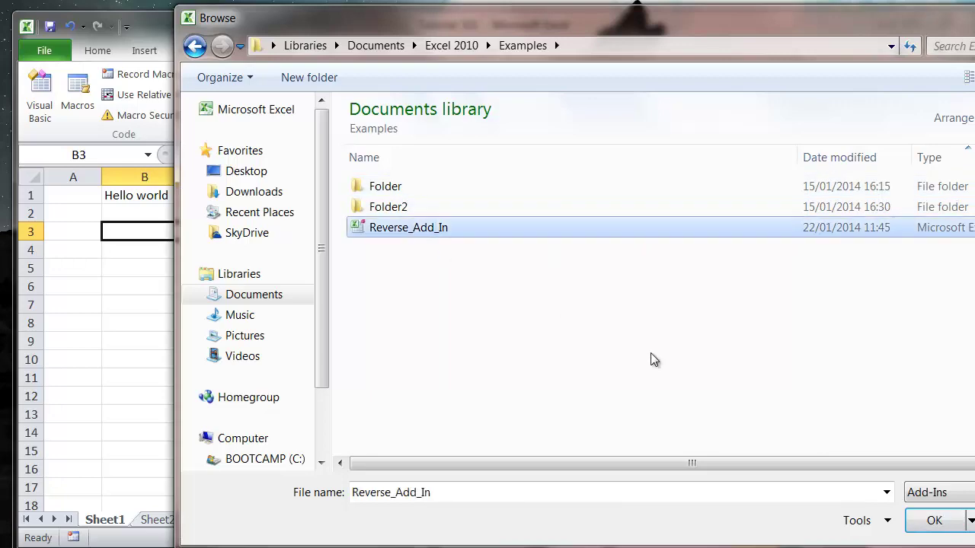
click(929, 524)
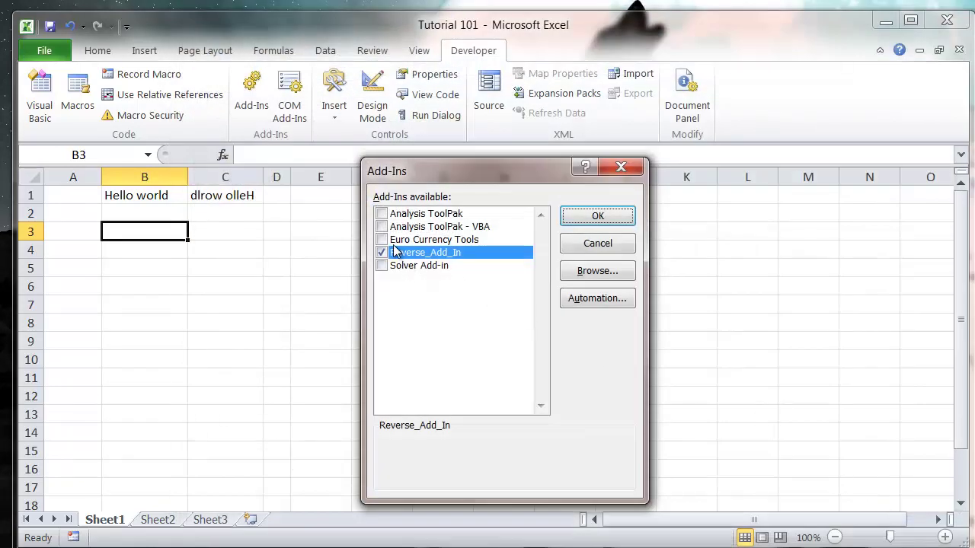
drag(438, 175, 333, 156)
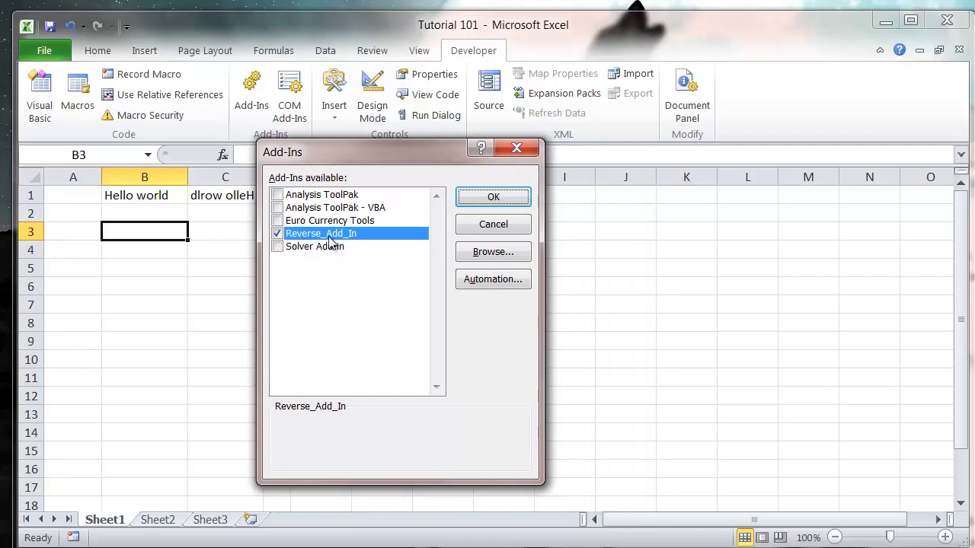
click(501, 201)
Create a blank Book1 workbook via File > New and select cell B2
click(255, 249)
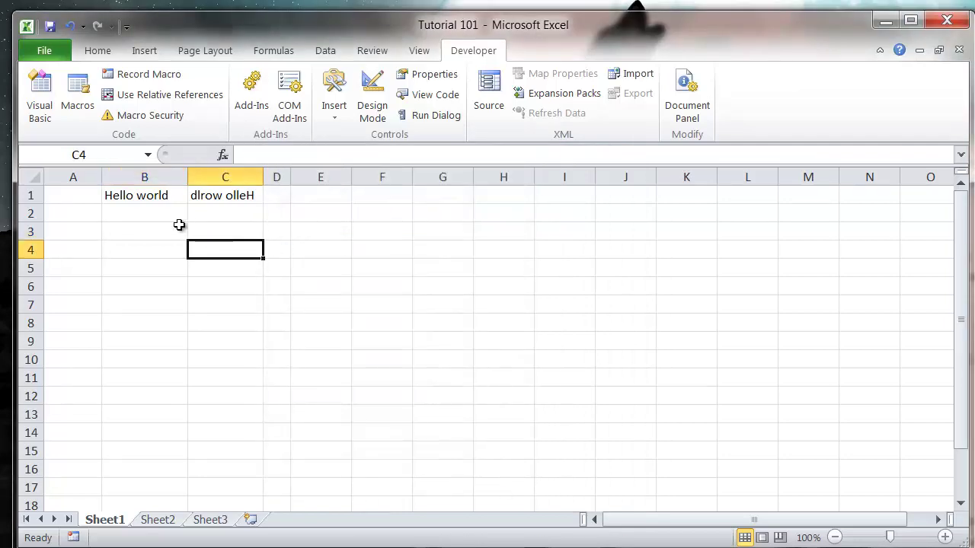
click(179, 227)
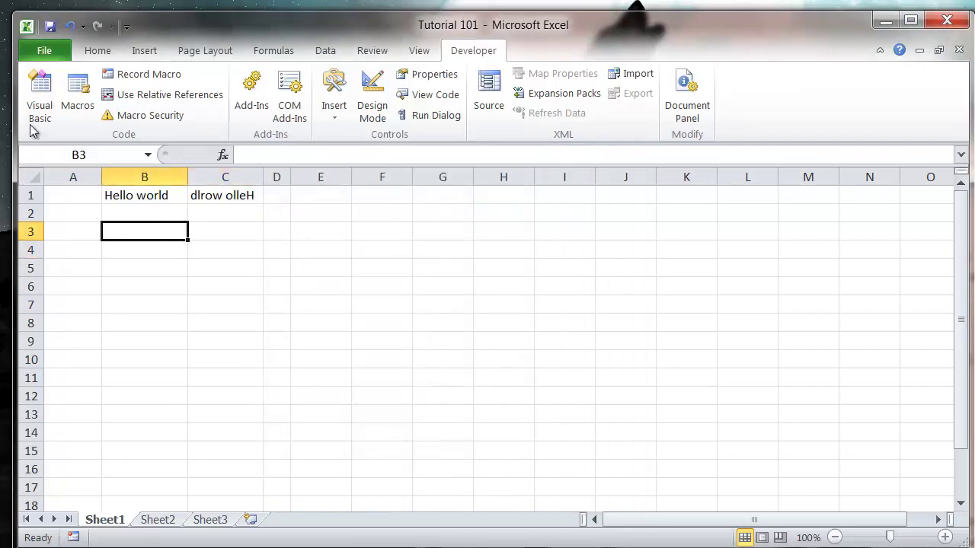
click(63, 51)
click(61, 53)
click(107, 53)
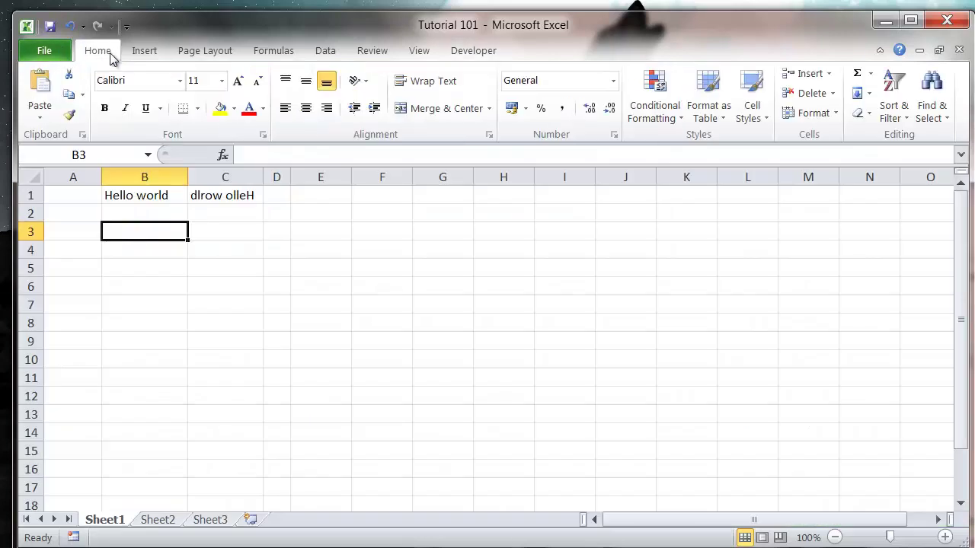
click(45, 55)
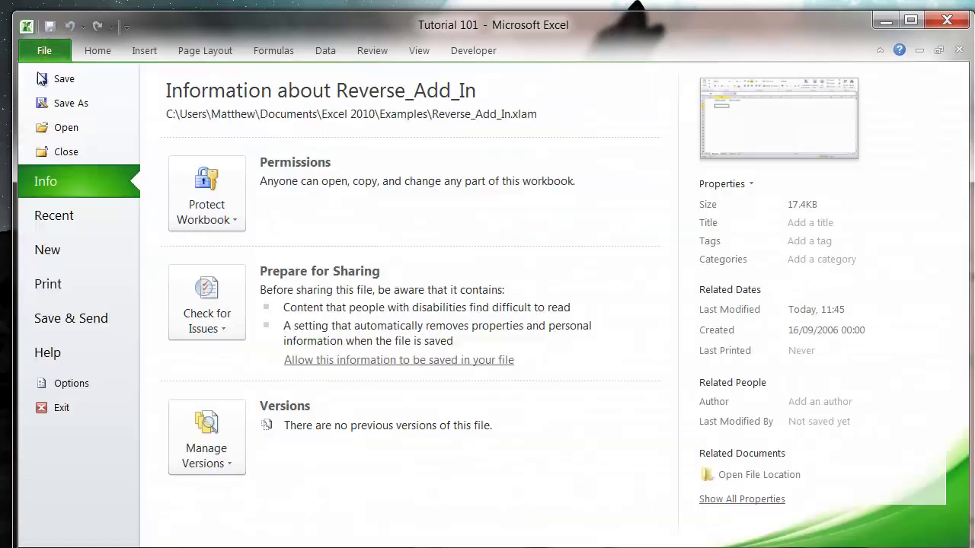
click(82, 260)
double_click(209, 208)
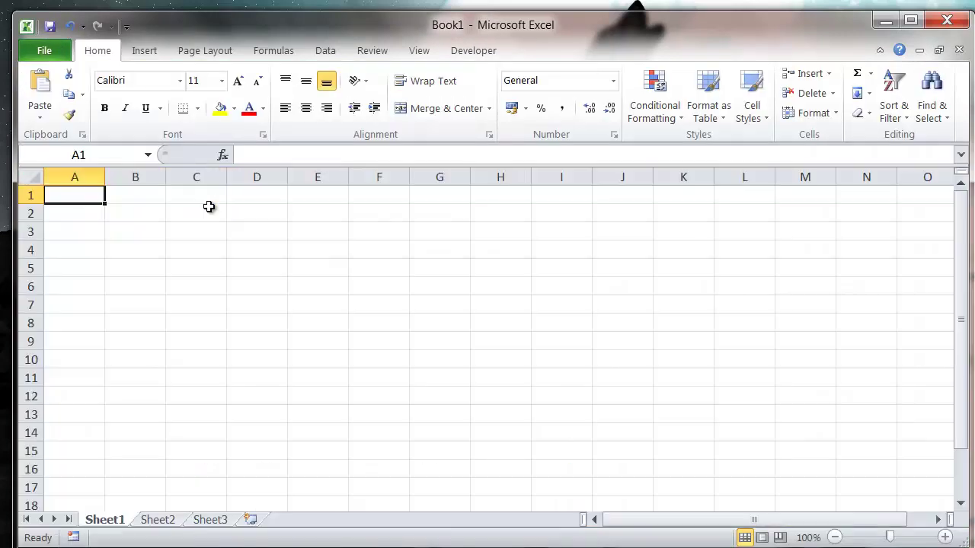
click(283, 230)
click(338, 253)
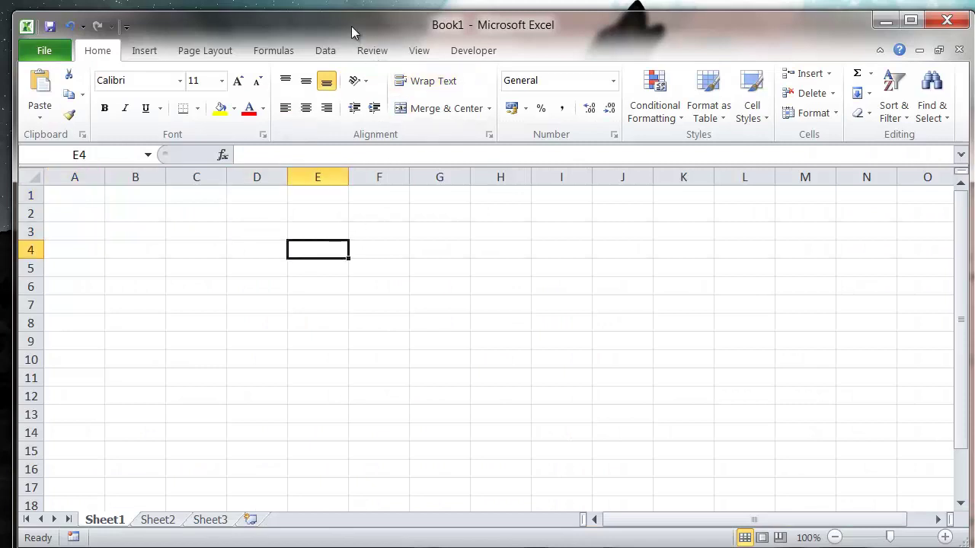
drag(351, 26, 379, 85)
click(171, 268)
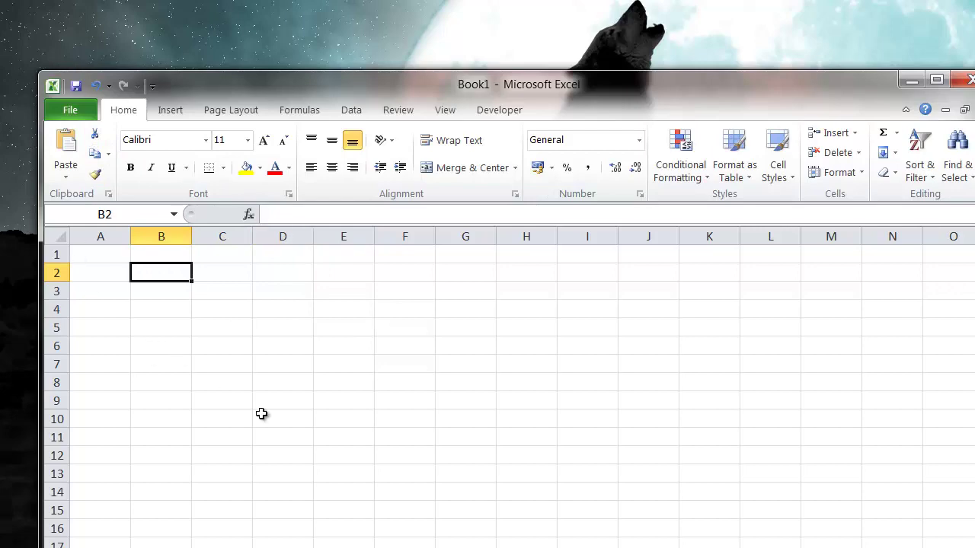
click(479, 114)
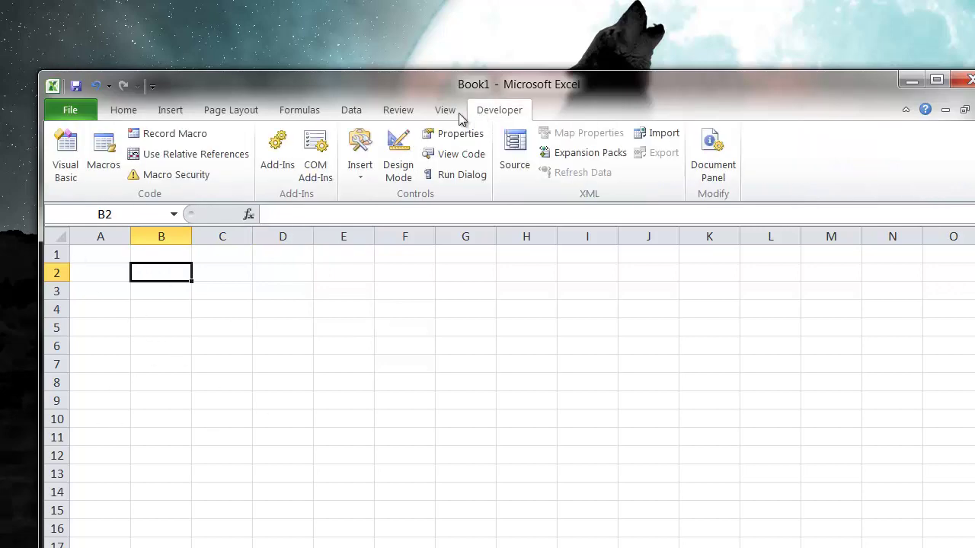
click(66, 153)
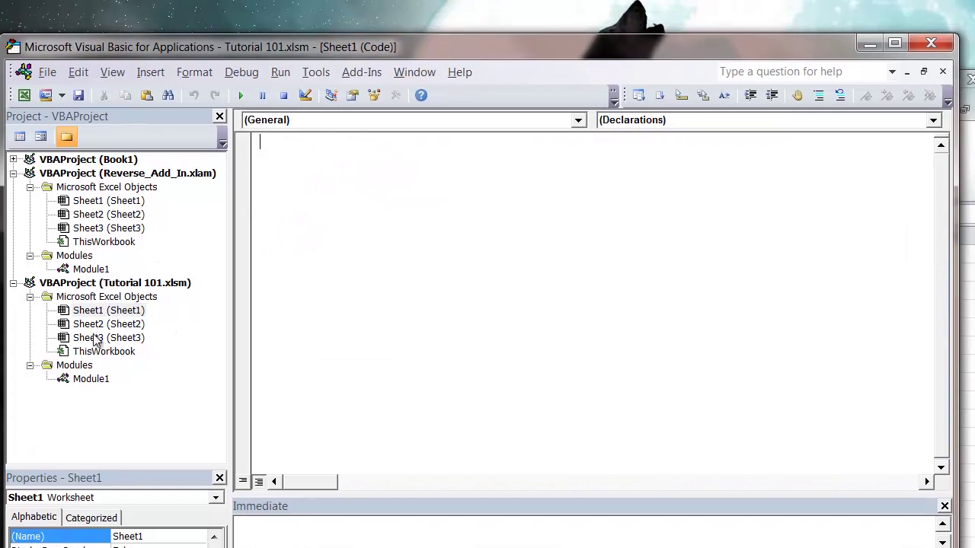
click(99, 349)
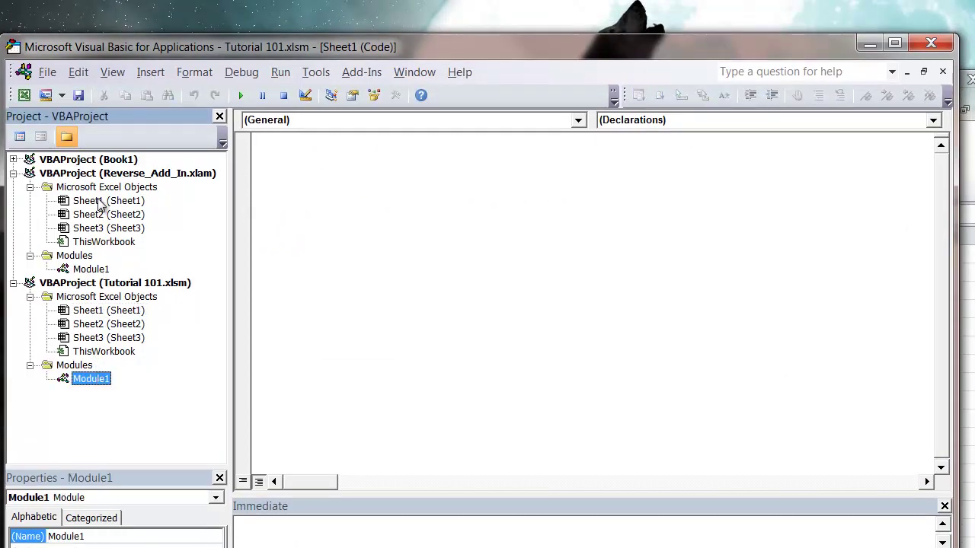
click(13, 160)
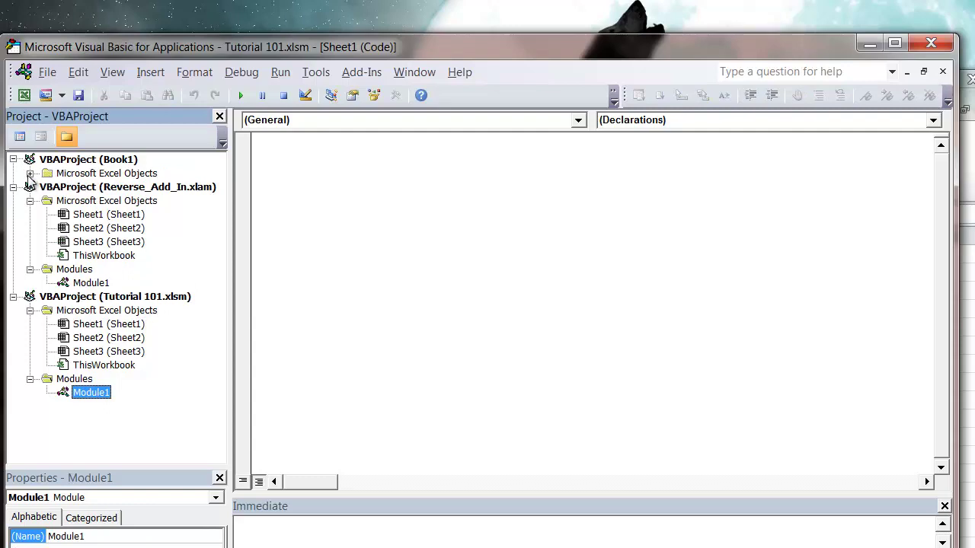
click(30, 174)
double_click(108, 187)
double_click(109, 200)
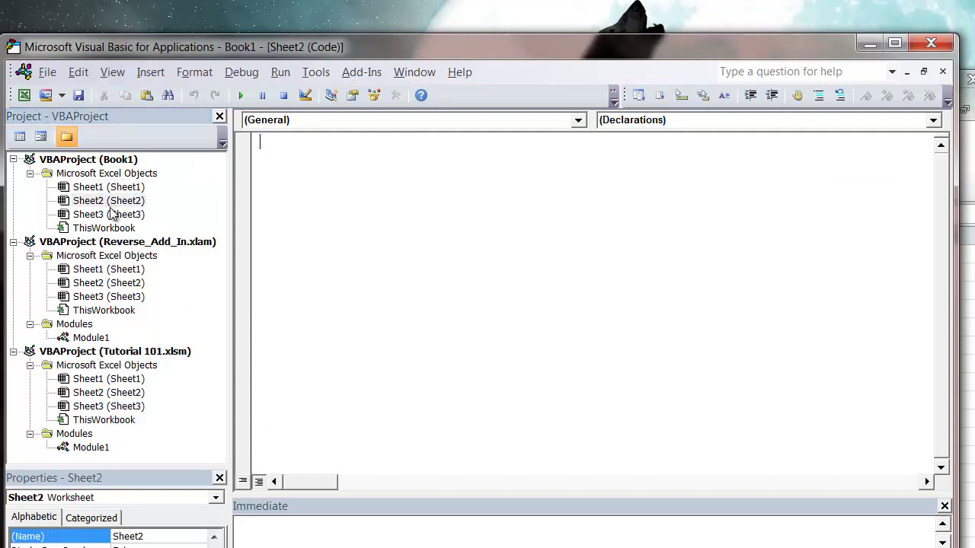
double_click(112, 214)
double_click(104, 228)
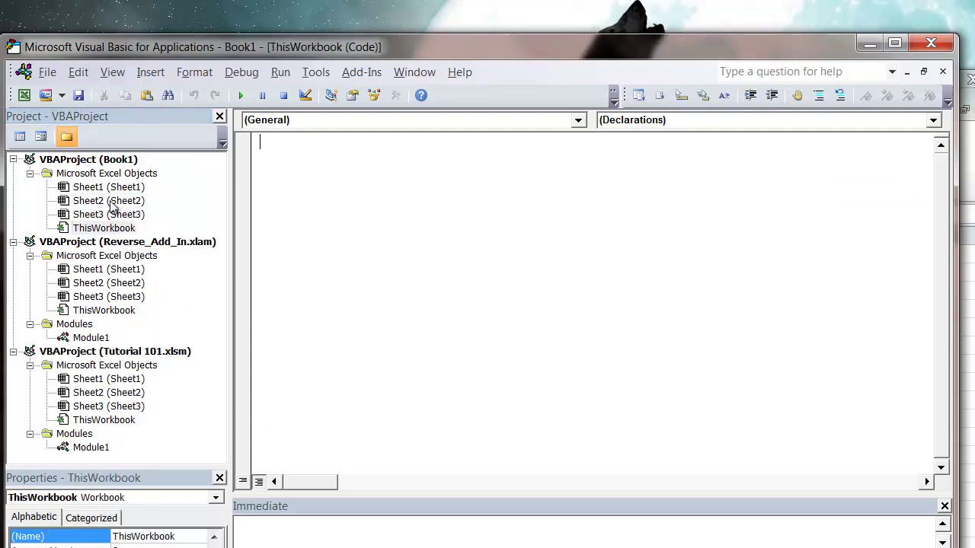
click(929, 44)
click(388, 311)
click(215, 278)
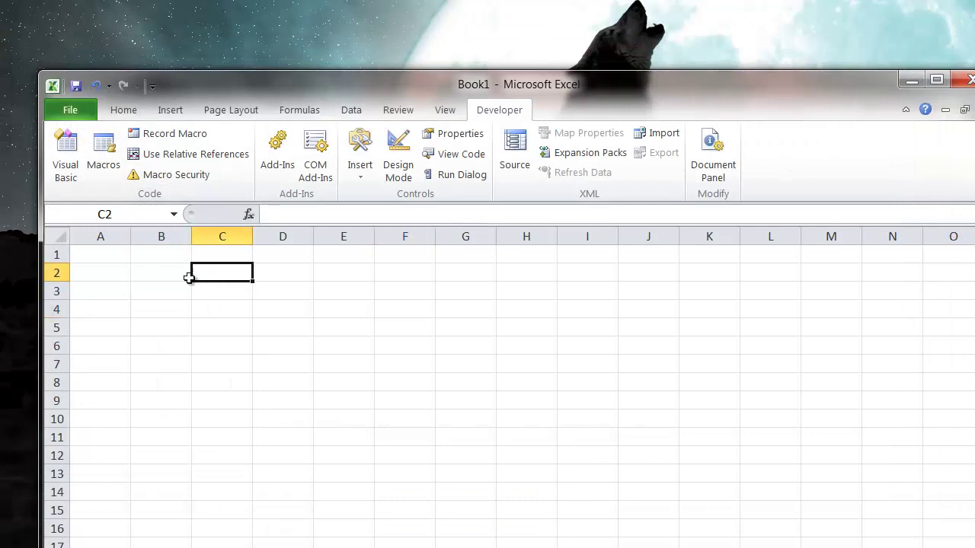
Confirm the add-in is listed, then enter =Reverse(C2) in cell B2
click(189, 277)
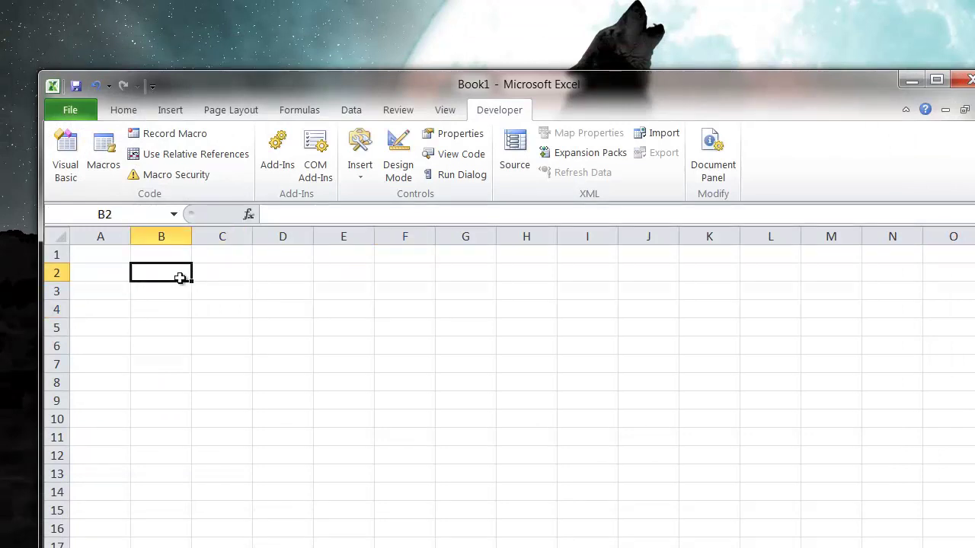
click(288, 160)
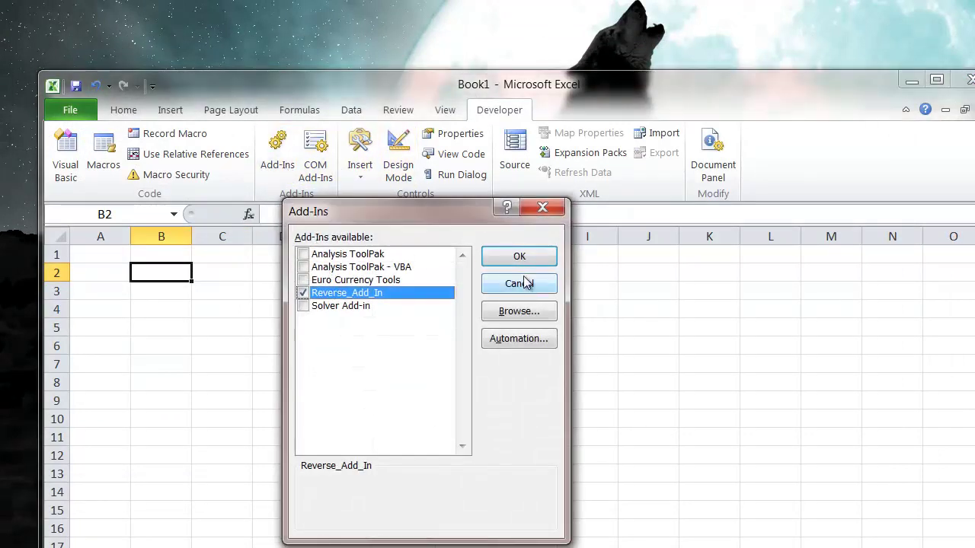
click(525, 283)
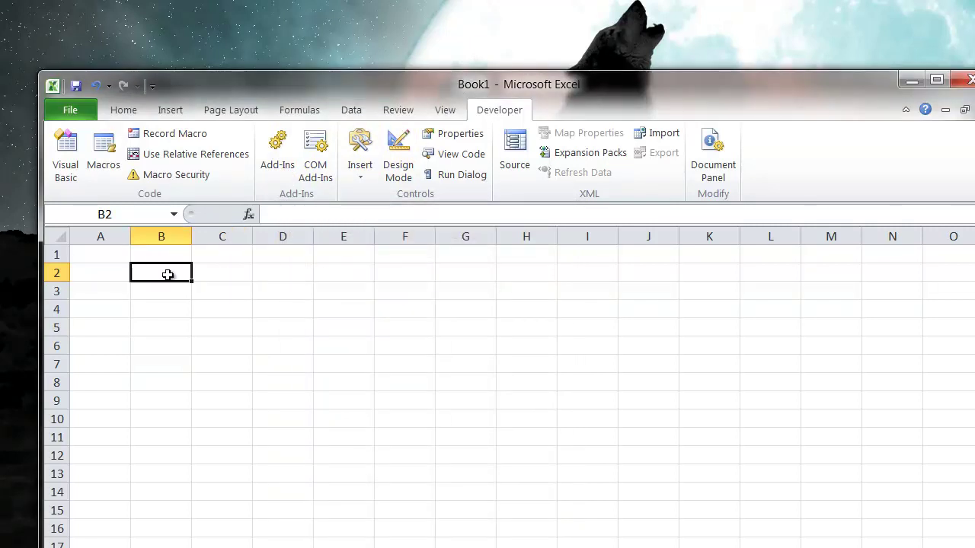
text(=Re)
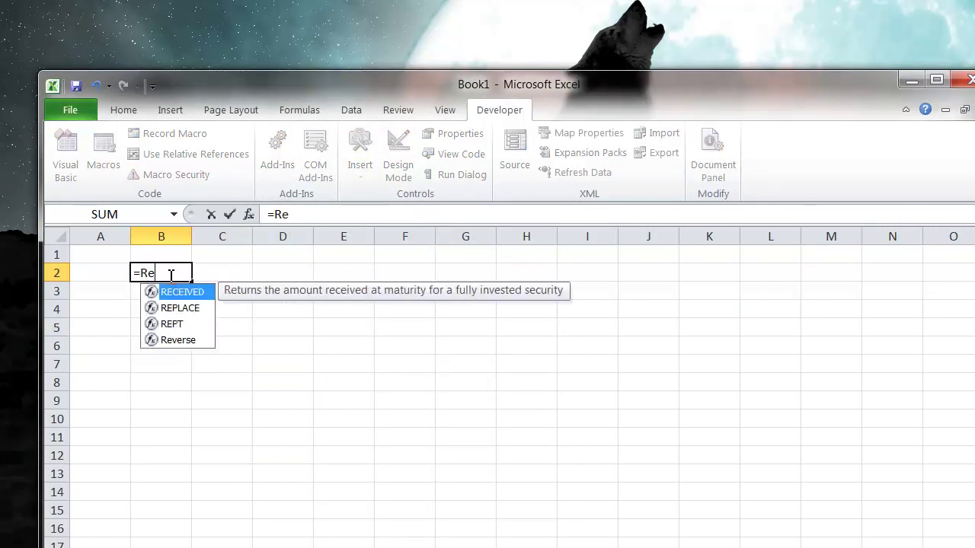
text(verse()
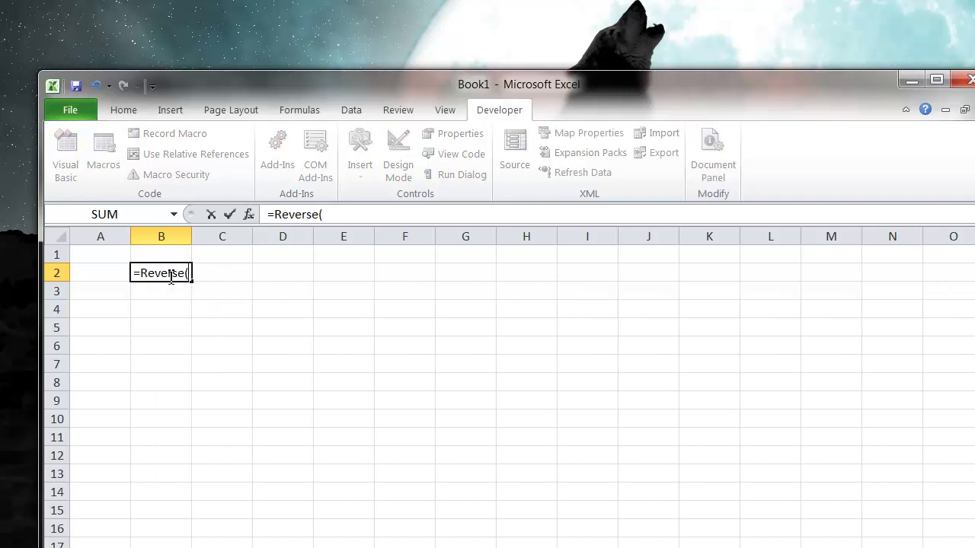
key(Right)
text())
key(Return)
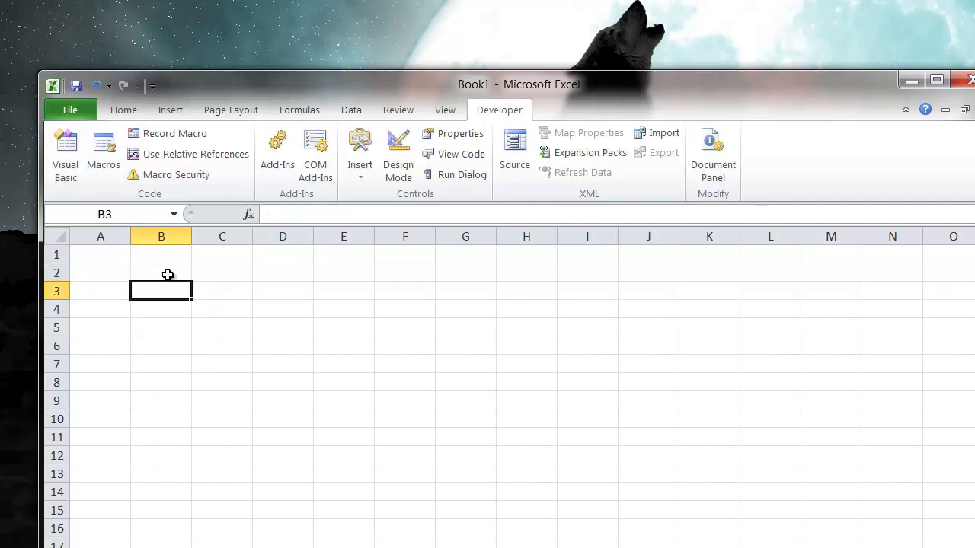
Enter 4564123 in C2 and verify B2 shows 3214654
click(196, 274)
text(4564123)
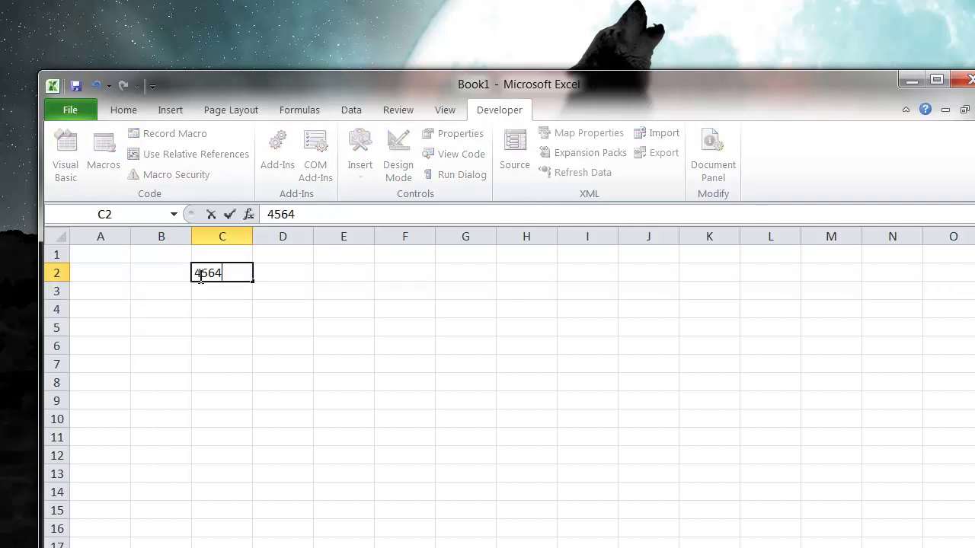
key(Return)
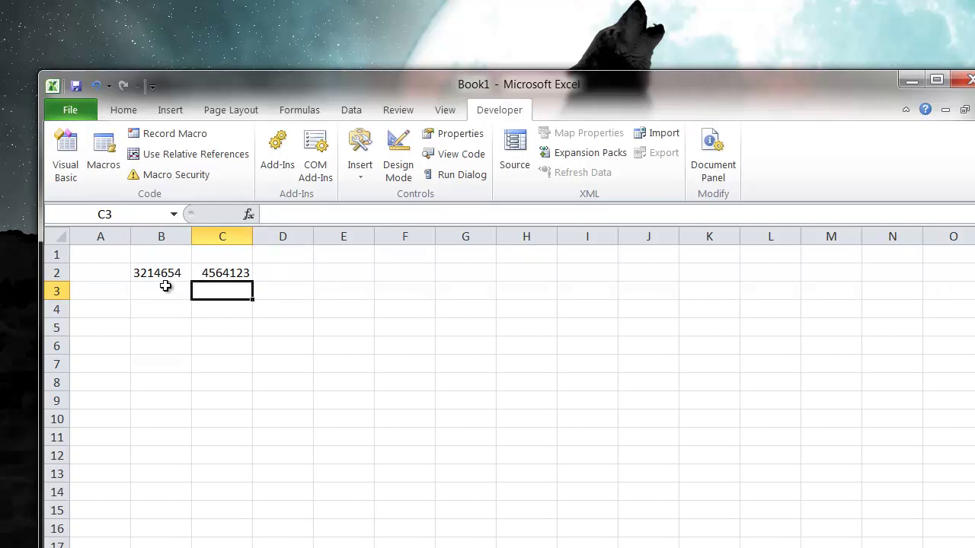
click(167, 271)
click(168, 291)
click(237, 288)
drag(435, 87, 404, 23)
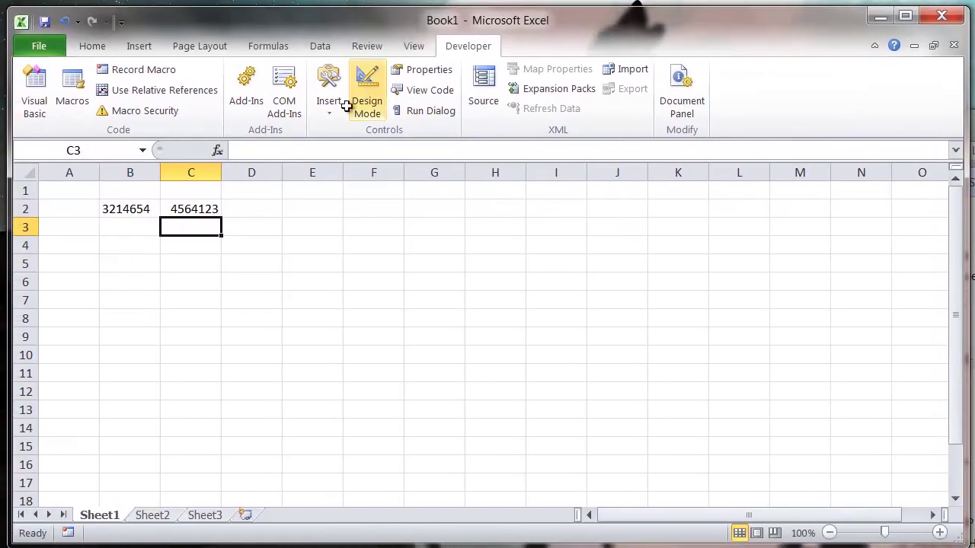
click(126, 233)
click(227, 225)
click(199, 226)
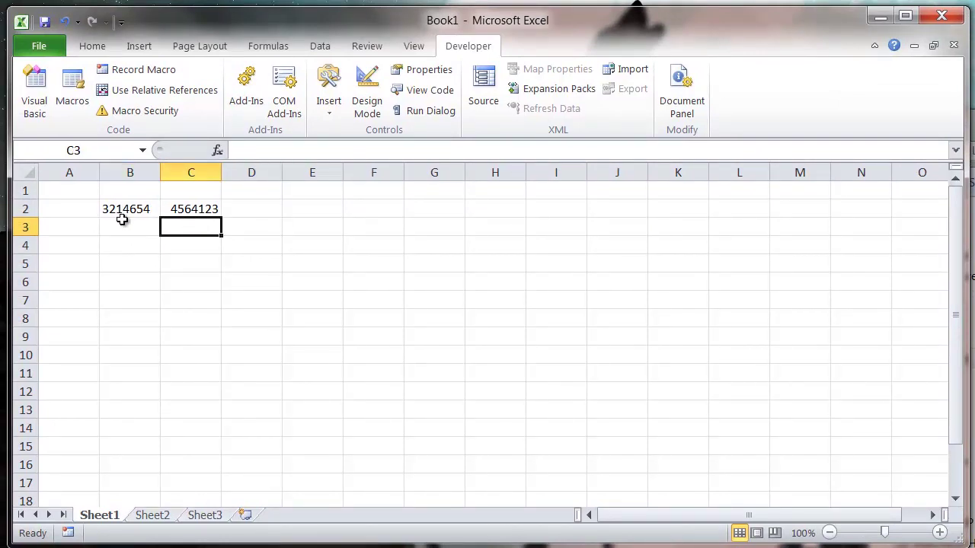
click(131, 242)
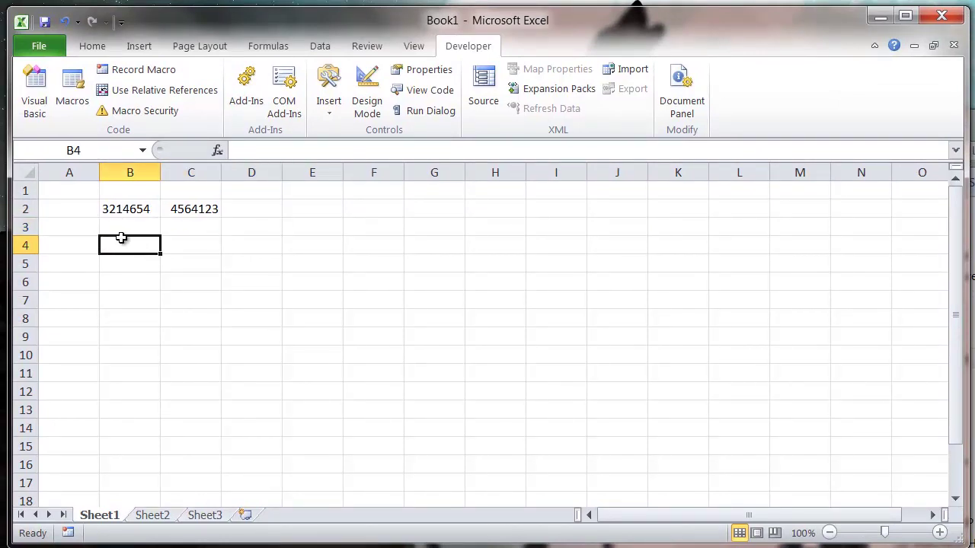
click(136, 216)
click(142, 228)
click(199, 233)
click(135, 225)
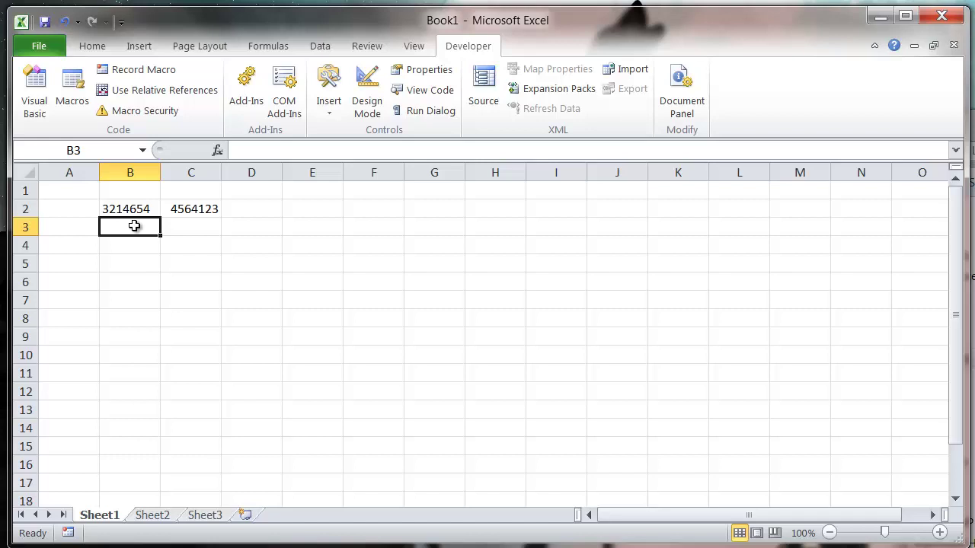
click(195, 226)
click(145, 231)
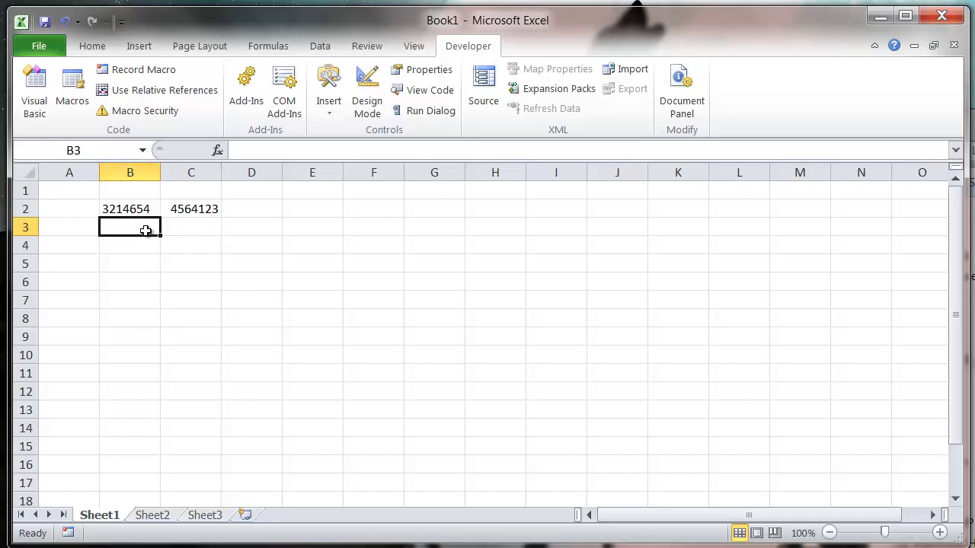